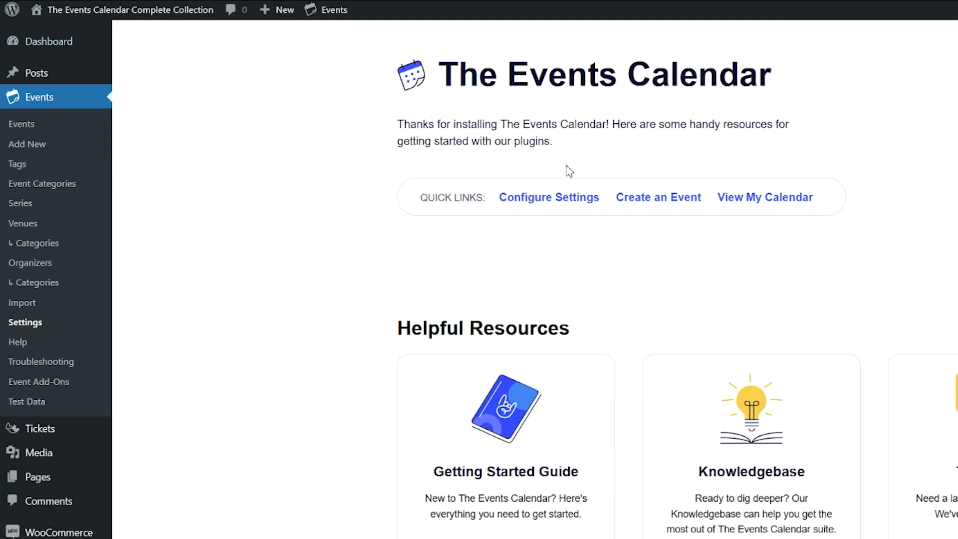
Go to Events > Settings in the WordPress admin sidebar.
{"action": "left_click", "coordinate": [30, 325]}
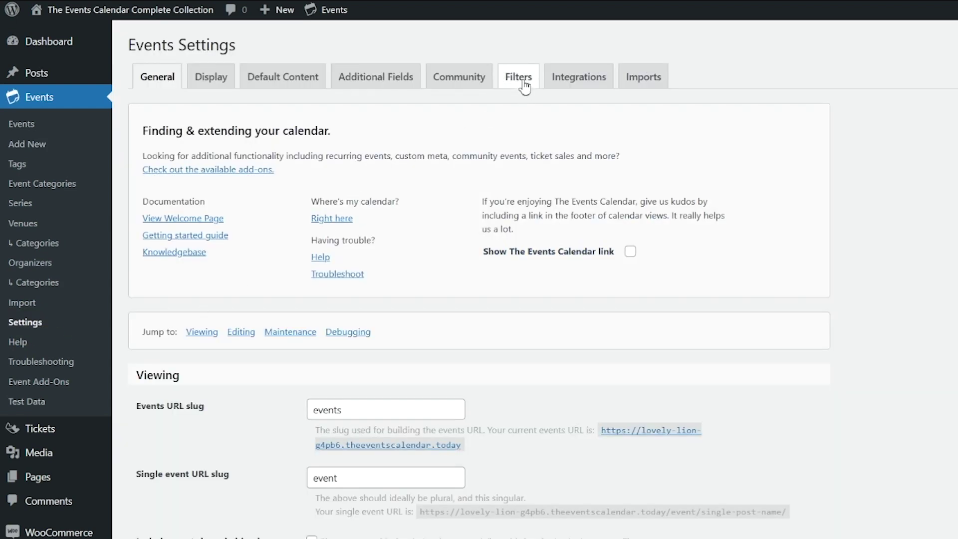
Switch to the Filters tab and scroll down to the Available Filters and Active Filters lists.
{"action": "left_click", "coordinate": [524, 82]}
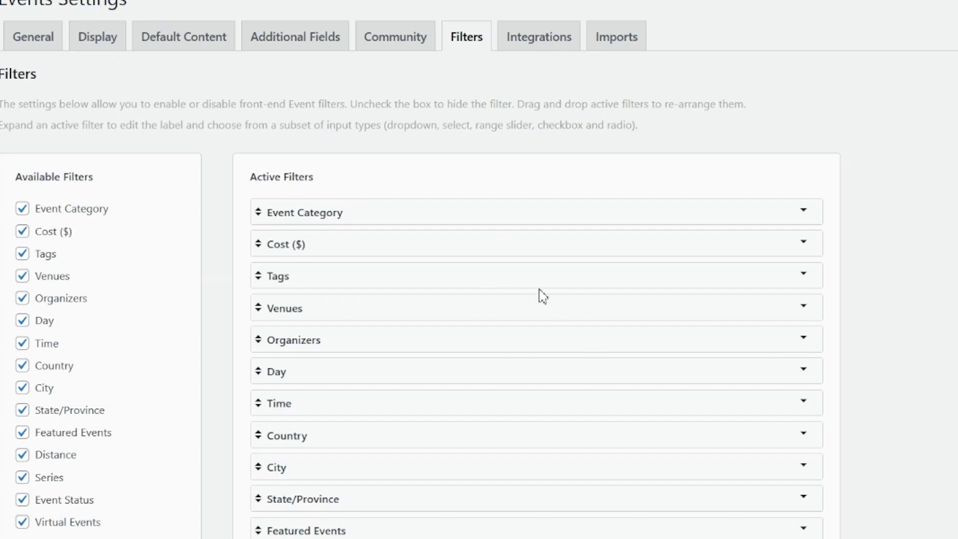
{"action": "scroll", "coordinate": [631, 334], "scroll_direction": "down", "scroll_amount": 3}
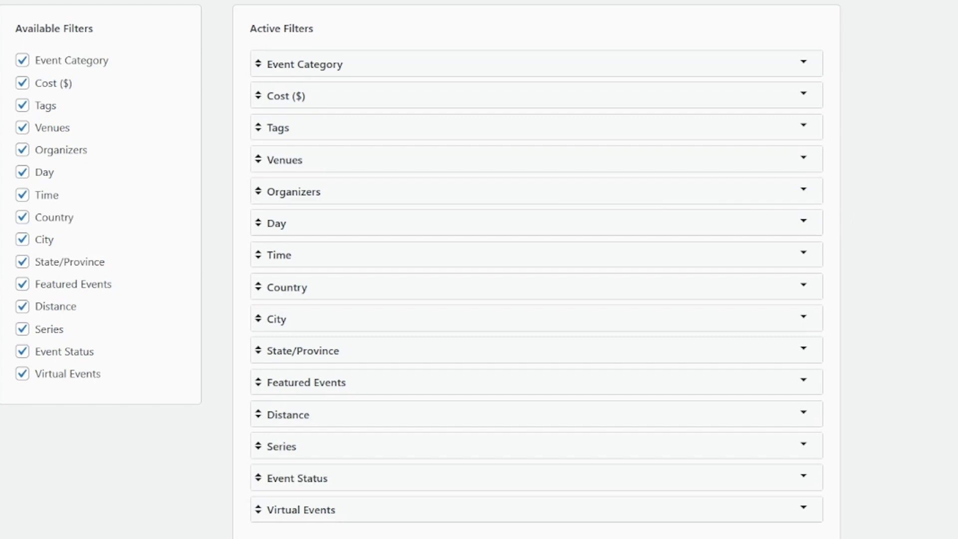
{"action": "scroll", "coordinate": [479, 269], "scroll_direction": "down", "scroll_amount": 3}
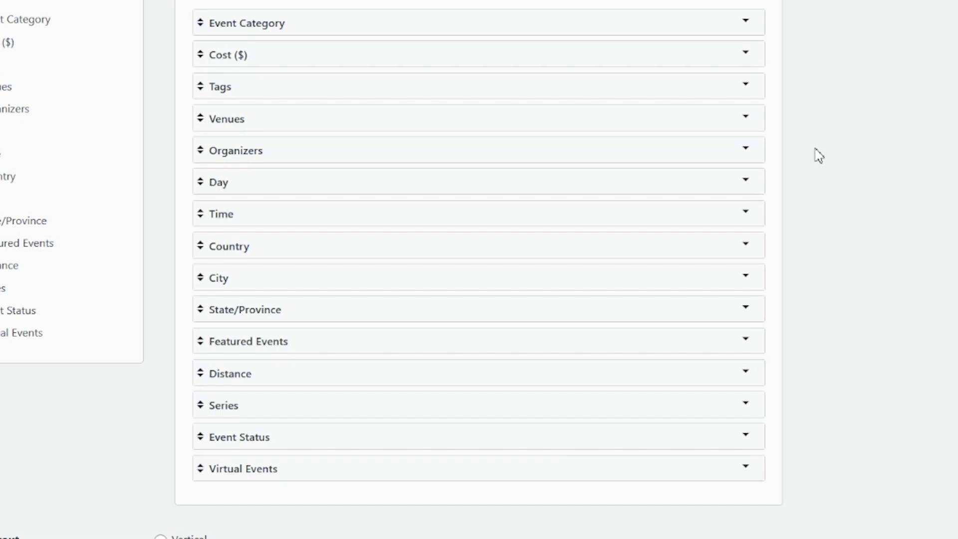
Scroll down the Active Filters list to the Distance filter row.
{"action": "scroll", "coordinate": [826, 160], "scroll_direction": "down", "scroll_amount": 2}
{"action": "left_click", "coordinate": [748, 285]}
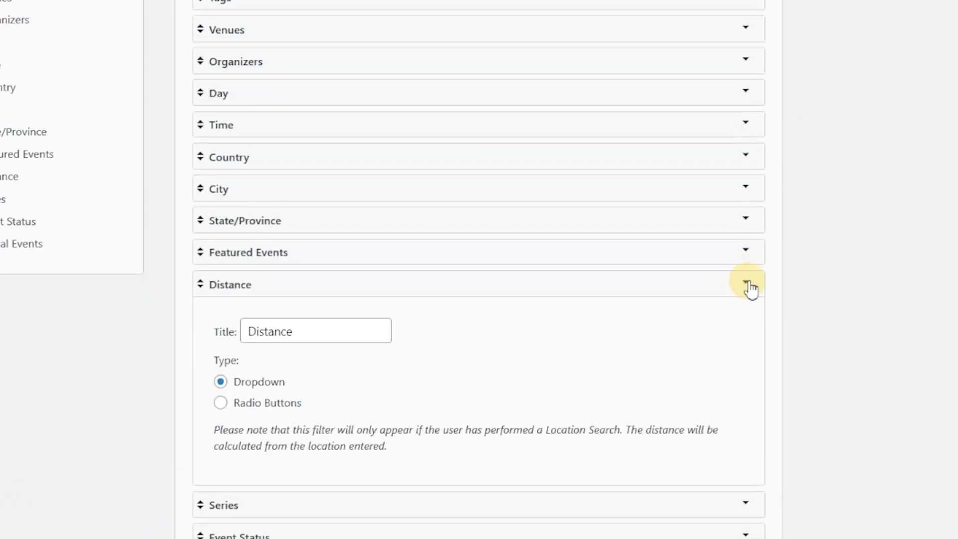
{"action": "scroll", "coordinate": [724, 279], "scroll_direction": "down", "scroll_amount": 4}
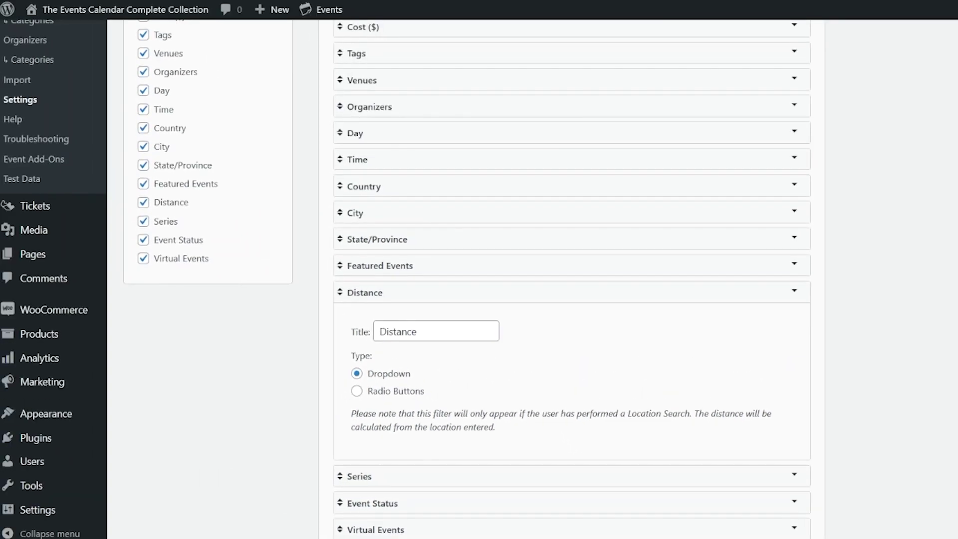
{"action": "scroll", "coordinate": [923, 336], "scroll_direction": "up", "scroll_amount": 5}
{"action": "left_click", "coordinate": [585, 90]}
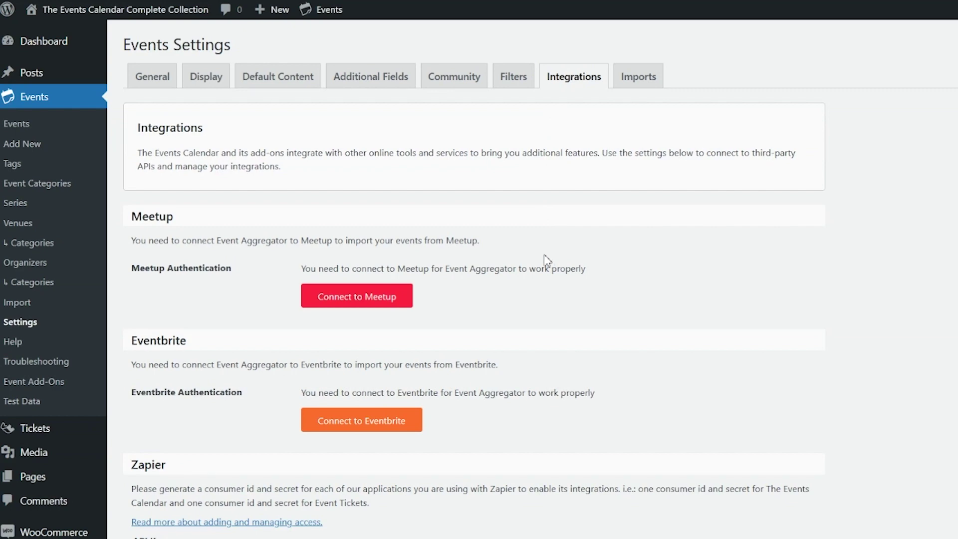
{"action": "scroll", "coordinate": [547, 254], "scroll_direction": "down", "scroll_amount": 3}
{"action": "scroll", "coordinate": [549, 257], "scroll_direction": "down", "scroll_amount": 18}
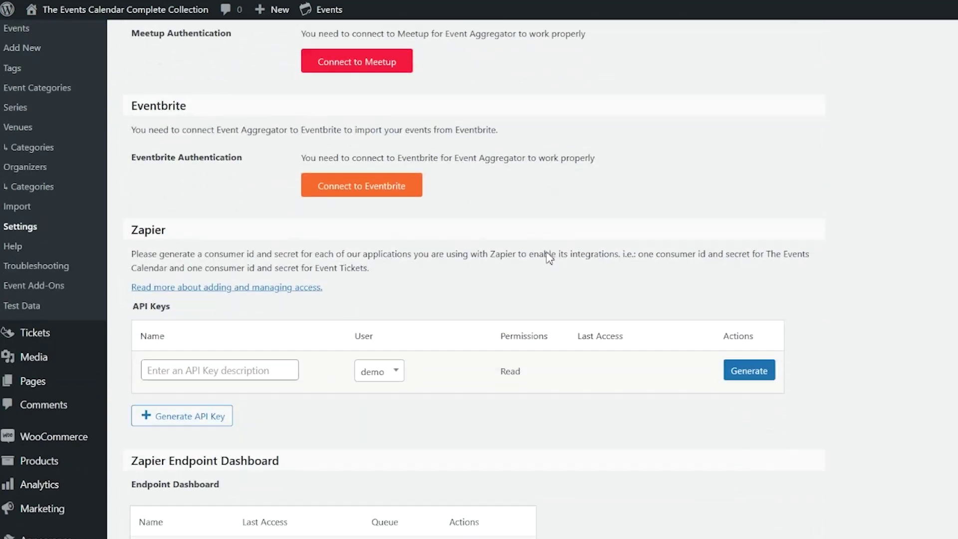
{"action": "scroll", "coordinate": [550, 257], "scroll_direction": "down", "scroll_amount": 4}
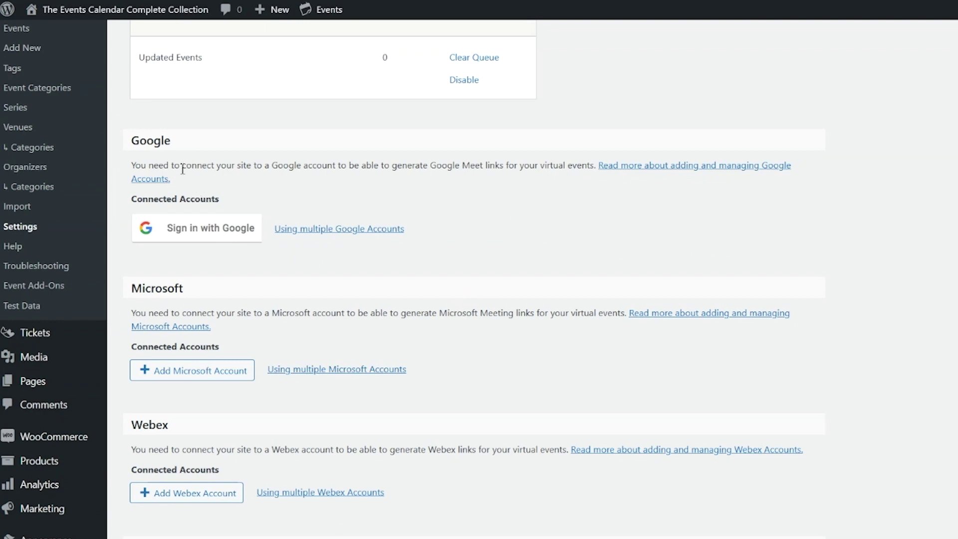
{"action": "scroll", "coordinate": [388, 264], "scroll_direction": "down", "scroll_amount": 12}
{"action": "scroll", "coordinate": [407, 282], "scroll_direction": "up", "scroll_amount": 1}
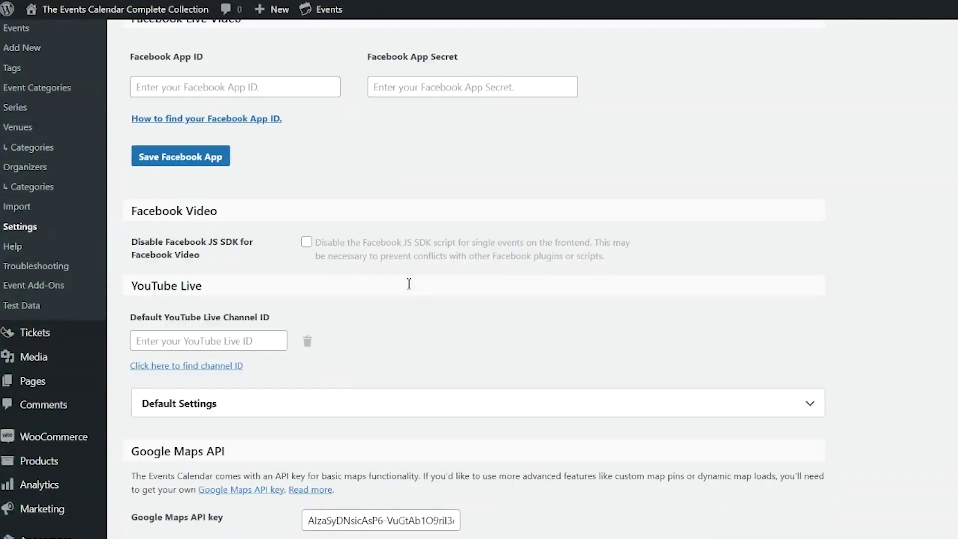
{"action": "scroll", "coordinate": [409, 282], "scroll_direction": "down", "scroll_amount": 5}
{"action": "scroll", "coordinate": [409, 291], "scroll_direction": "up", "scroll_amount": 2}
{"action": "scroll", "coordinate": [409, 291], "scroll_direction": "down", "scroll_amount": 1}
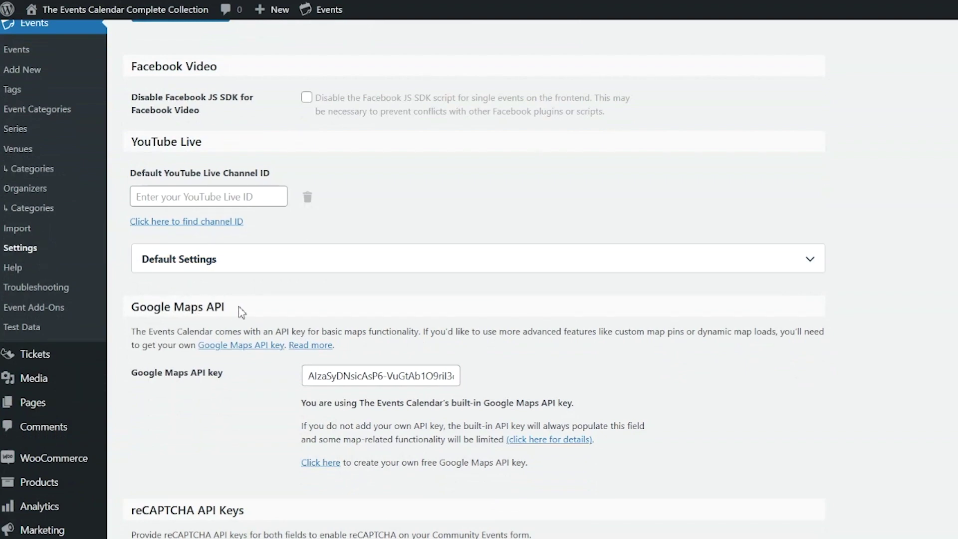
{"action": "scroll", "coordinate": [216, 309], "scroll_direction": "up", "scroll_amount": 20}
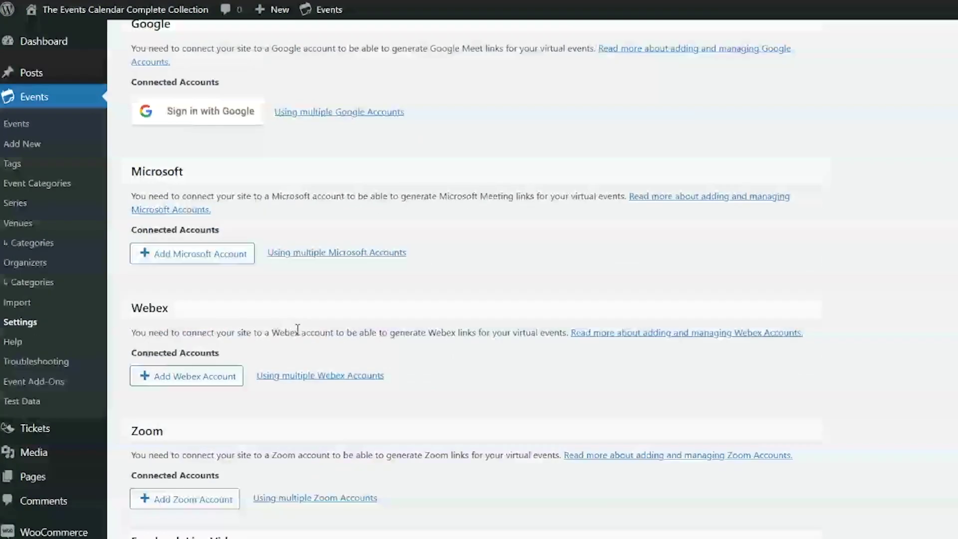
{"action": "scroll", "coordinate": [421, 349], "scroll_direction": "up", "scroll_amount": 5}
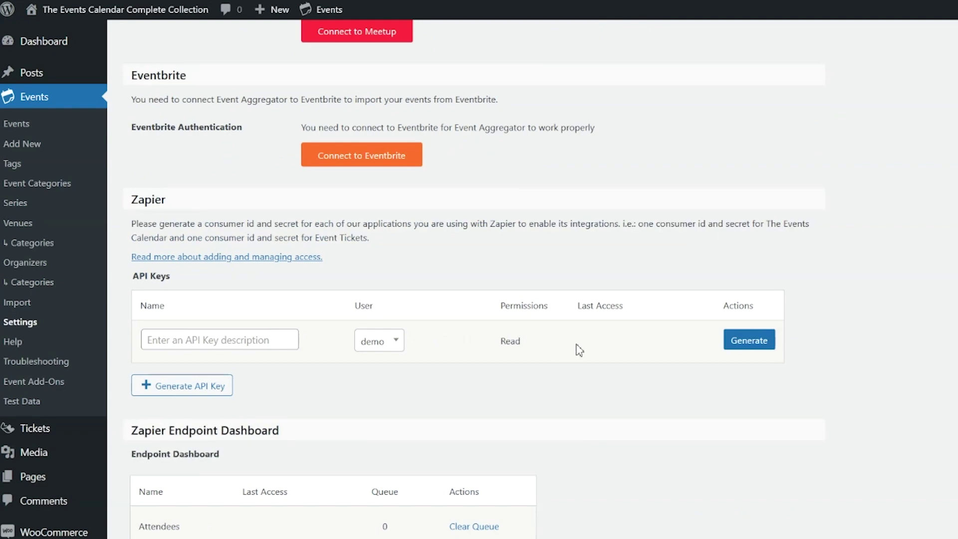
{"action": "scroll", "coordinate": [579, 349], "scroll_direction": "up", "scroll_amount": 5}
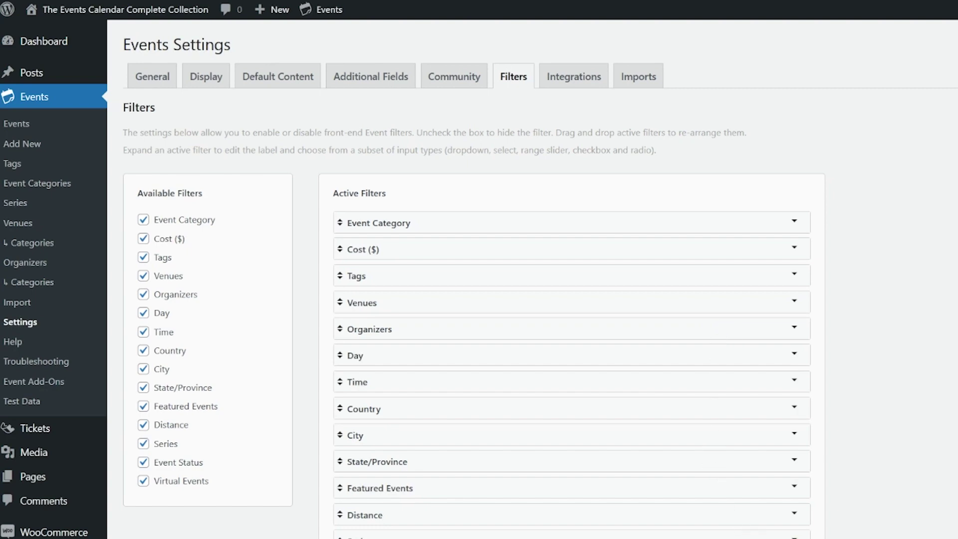
{"action": "left_click", "coordinate": [793, 535]}
{"action": "scroll", "coordinate": [788, 395], "scroll_direction": "down", "scroll_amount": 6}
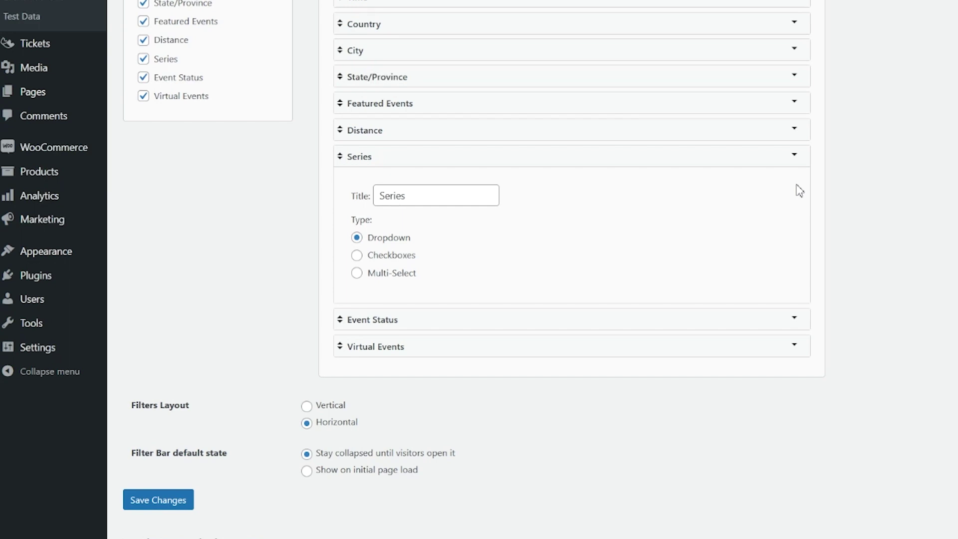
Scroll back up the Active Filters list to the Series filter row.
{"action": "scroll", "coordinate": [761, 179], "scroll_direction": "up", "scroll_amount": 5}
{"action": "left_click", "coordinate": [143, 57]}
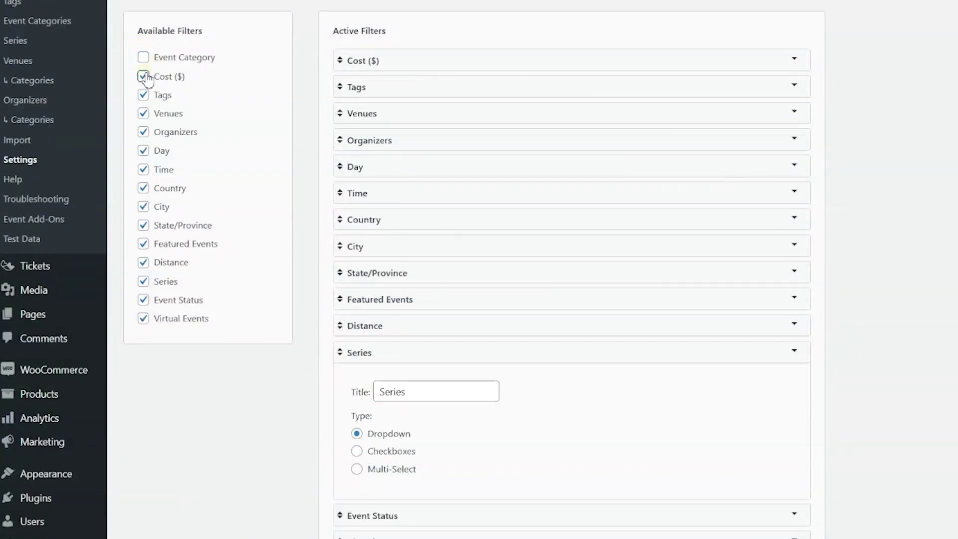
{"action": "left_click", "coordinate": [145, 77]}
{"action": "left_click", "coordinate": [145, 96]}
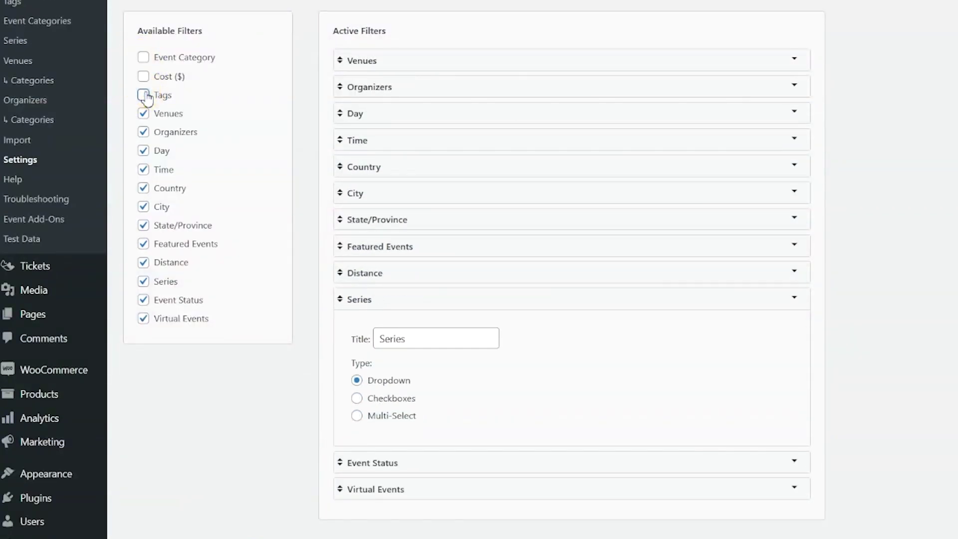
{"action": "left_click", "coordinate": [144, 95]}
{"action": "left_click", "coordinate": [143, 76]}
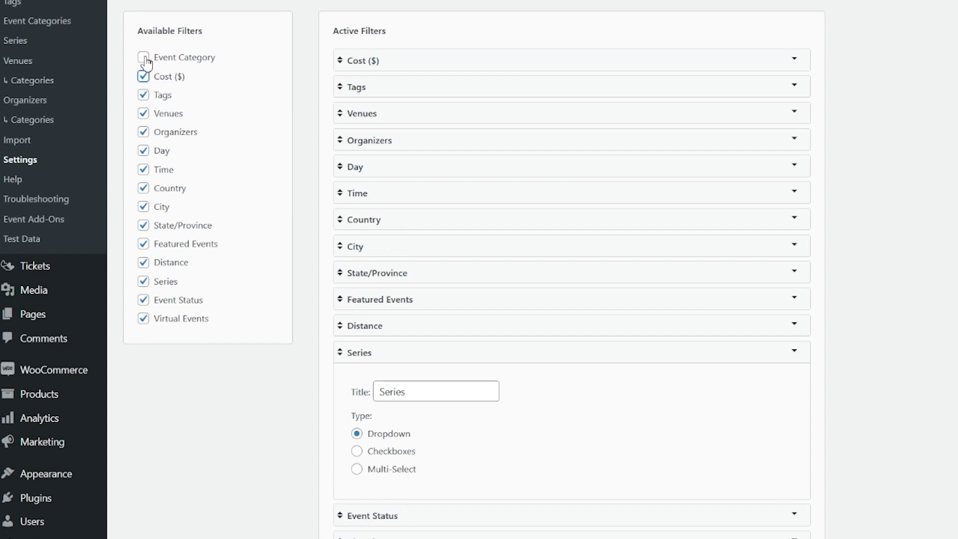
{"action": "left_click", "coordinate": [143, 58]}
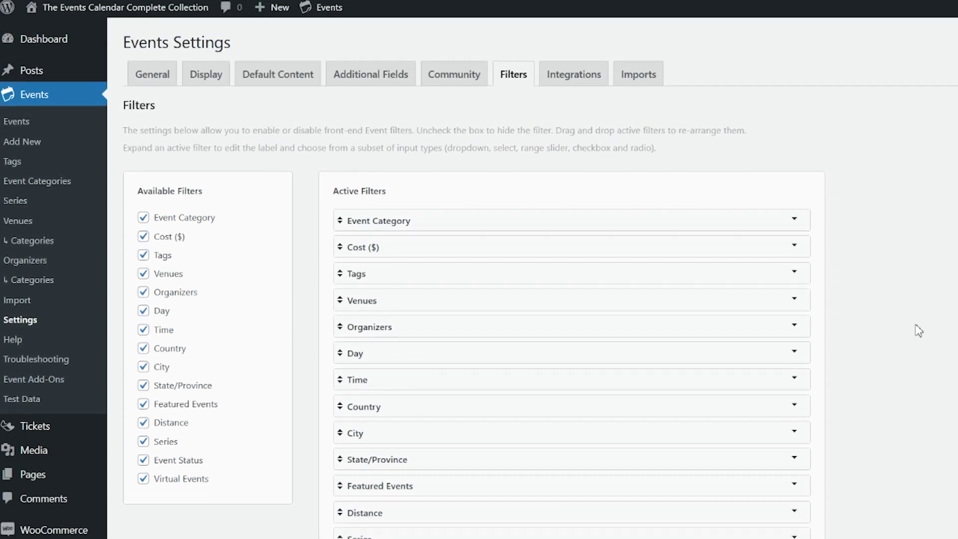
{"action": "left_click", "coordinate": [368, 78]}
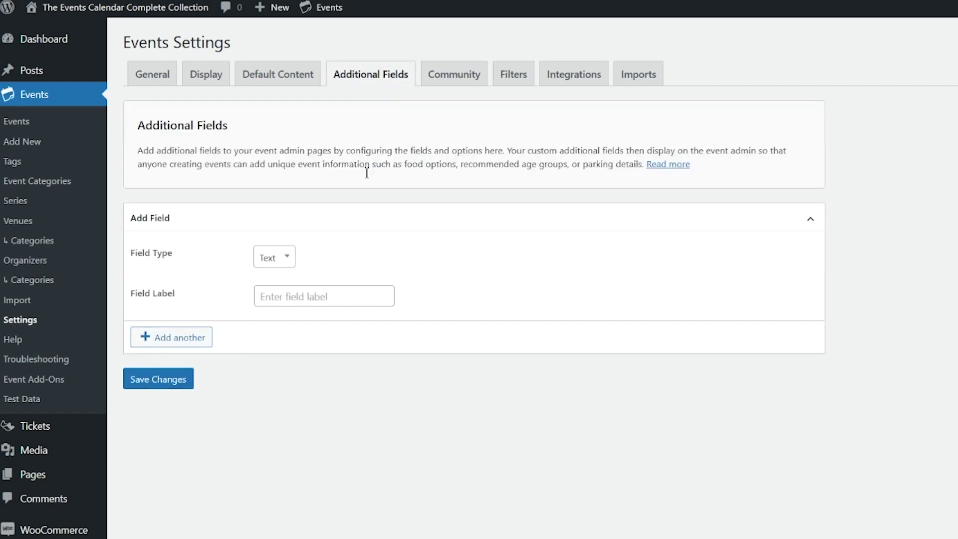
Create a Dropdown field labelled 'Dress Attire' with options Shirt, Pants, Shoes, and save it.
{"action": "left_click", "coordinate": [287, 257]}
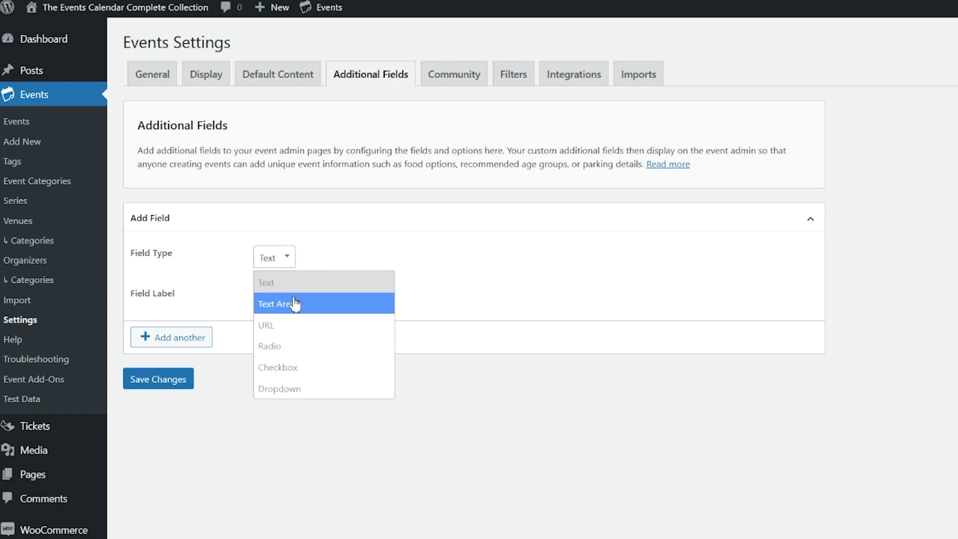
{"action": "left_click", "coordinate": [300, 389]}
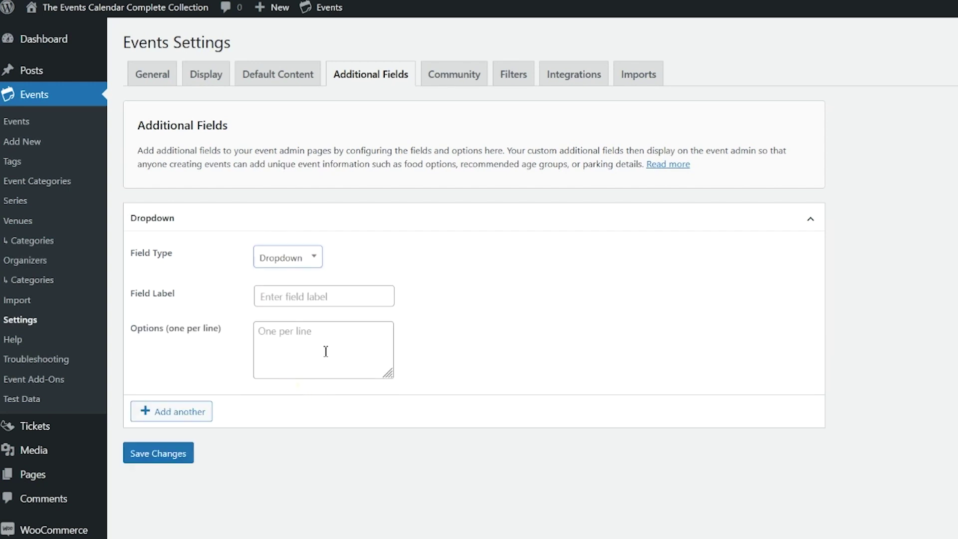
{"action": "left_click", "coordinate": [302, 294]}
{"action": "type", "text": "Dress Att"}
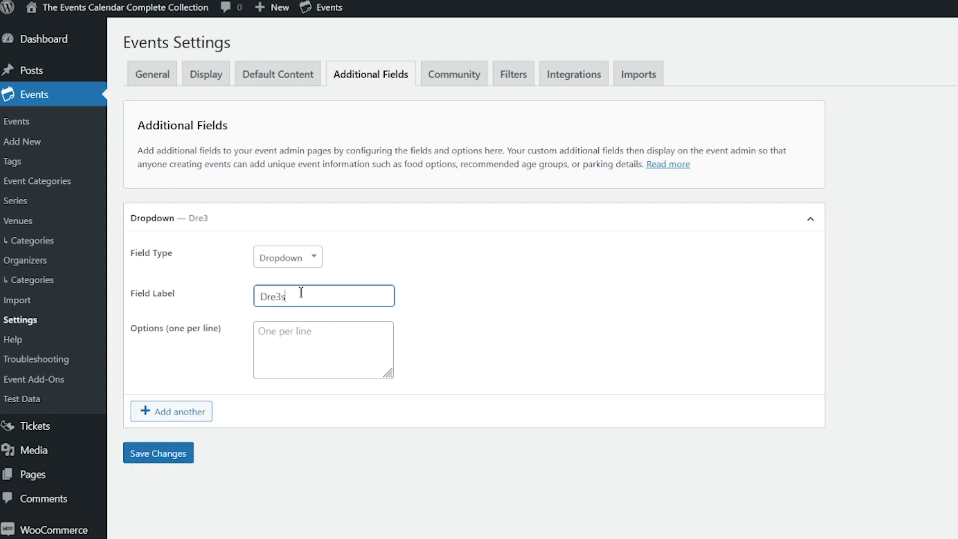
{"action": "type", "text": "ire"}
{"action": "left_click", "coordinate": [278, 331]}
{"action": "type", "text": "Shirt"}
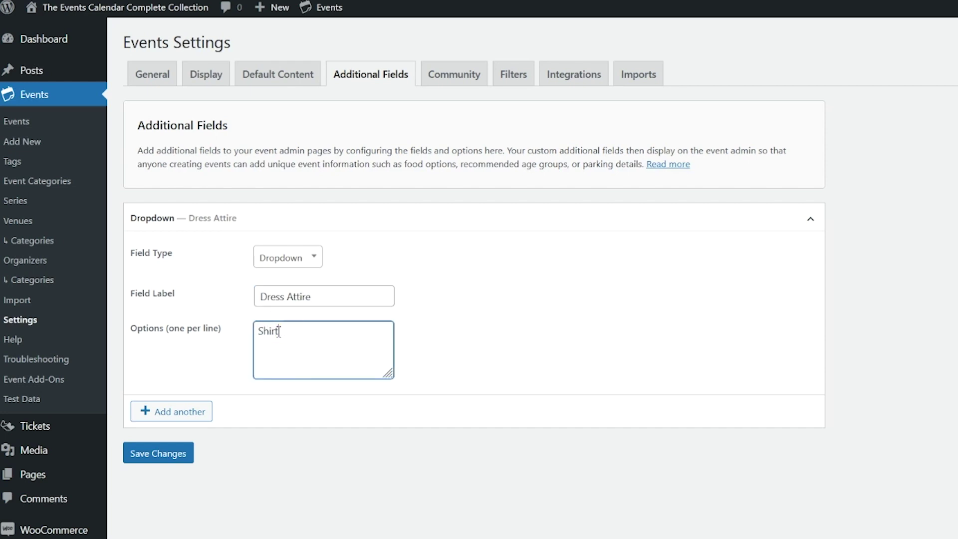
{"action": "key", "text": "Return"}
{"action": "type", "text": "Pants "}
{"action": "type", "text": "Shoe"}
{"action": "key", "text": "BackSpace"}
{"action": "key", "text": "BackSpace"}
{"action": "key", "text": "BackSpace"}
{"action": "type", "text": "hoes"}
{"action": "left_click", "coordinate": [166, 458]}
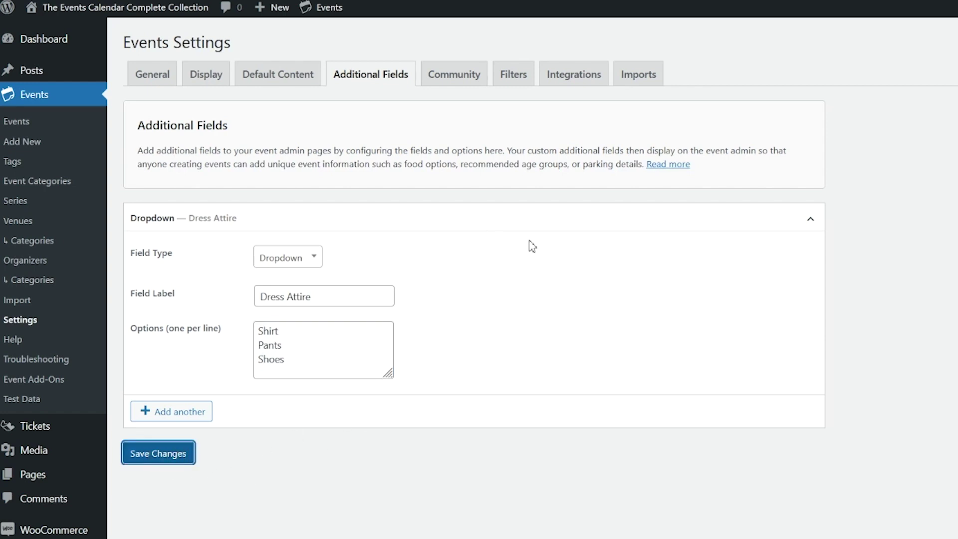
On the Filters tab, check Dress Attire under Available Filters and expand its Active Filters row.
{"action": "left_click", "coordinate": [511, 120]}
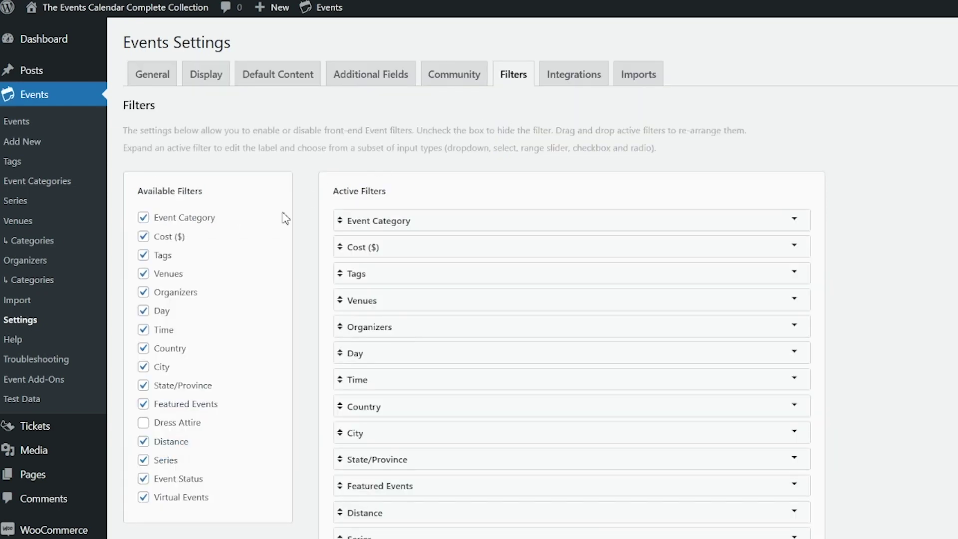
{"action": "scroll", "coordinate": [227, 339], "scroll_direction": "down", "scroll_amount": 2}
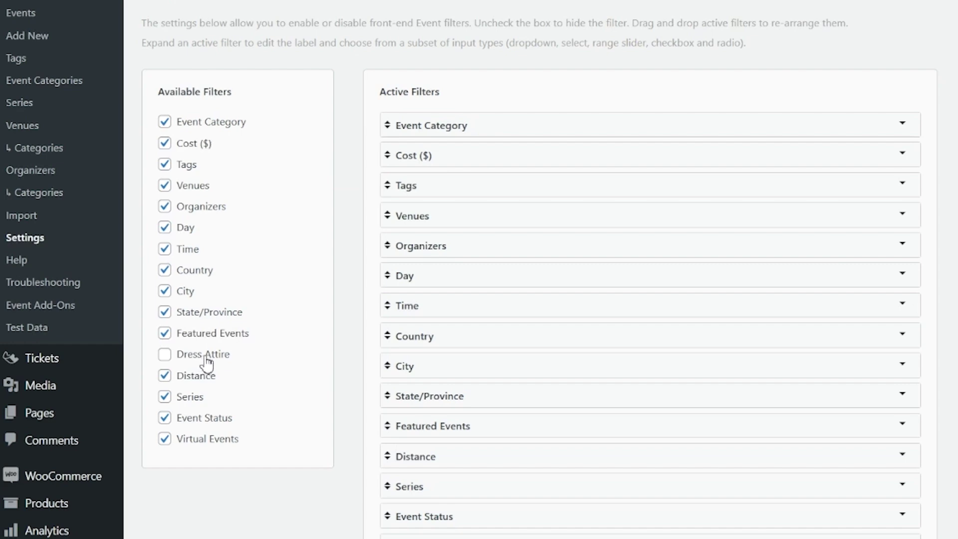
{"action": "left_click", "coordinate": [164, 355]}
{"action": "scroll", "coordinate": [572, 451], "scroll_direction": "down", "scroll_amount": 3}
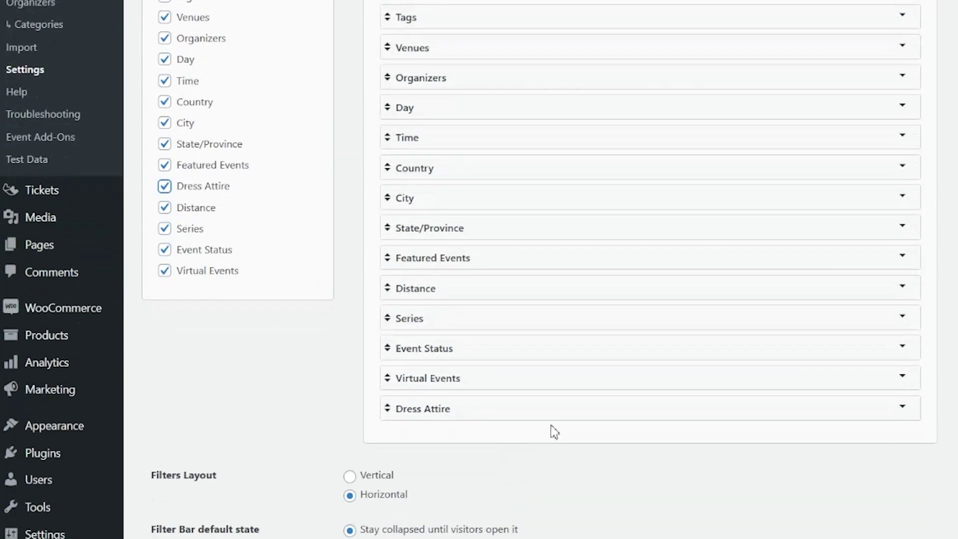
{"action": "left_click", "coordinate": [906, 412]}
{"action": "scroll", "coordinate": [879, 409], "scroll_direction": "down", "scroll_amount": 3}
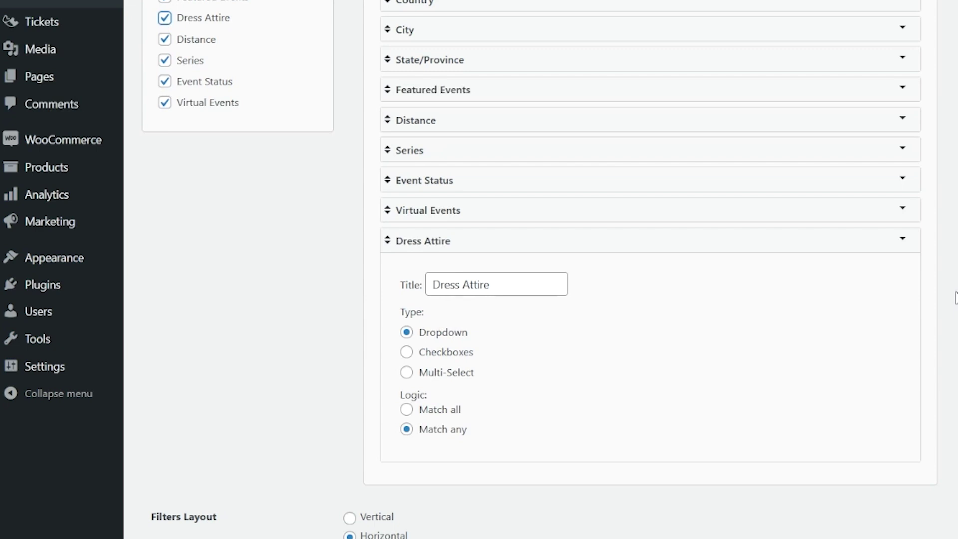
{"action": "scroll", "coordinate": [955, 298], "scroll_direction": "up", "scroll_amount": 7}
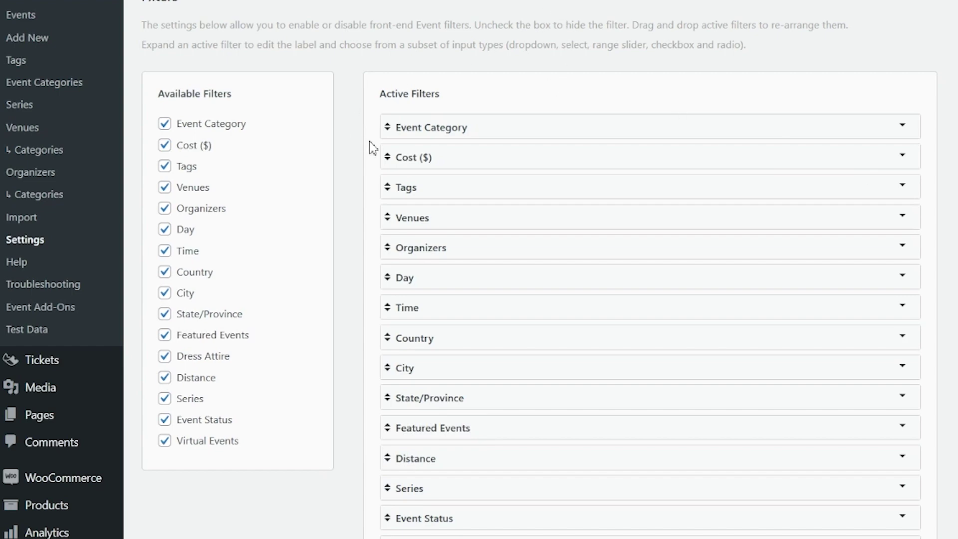
{"action": "scroll", "coordinate": [499, 284], "scroll_direction": "down", "scroll_amount": 5}
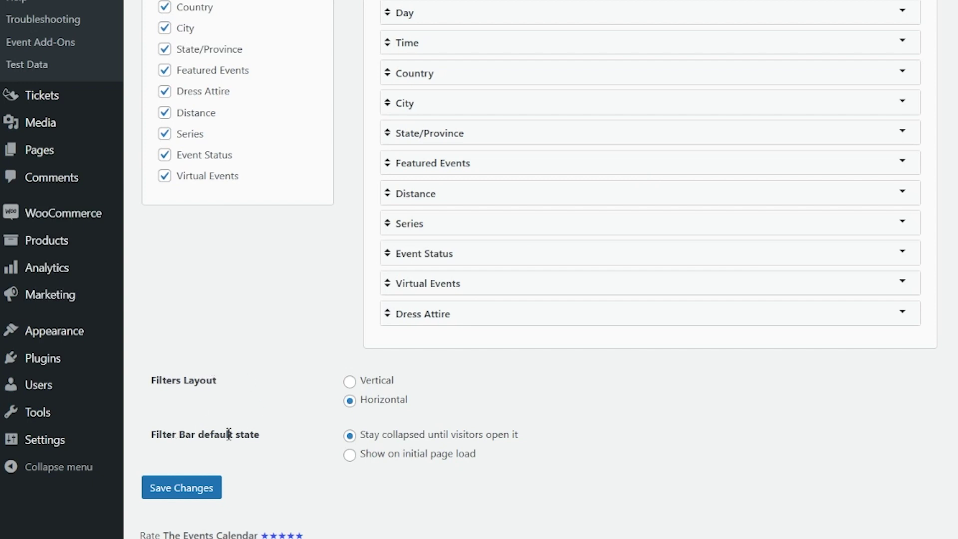
{"action": "left_click", "coordinate": [248, 435]}
Save the Filters settings with Dress Attire as an active filter.
{"action": "left_click", "coordinate": [172, 491]}
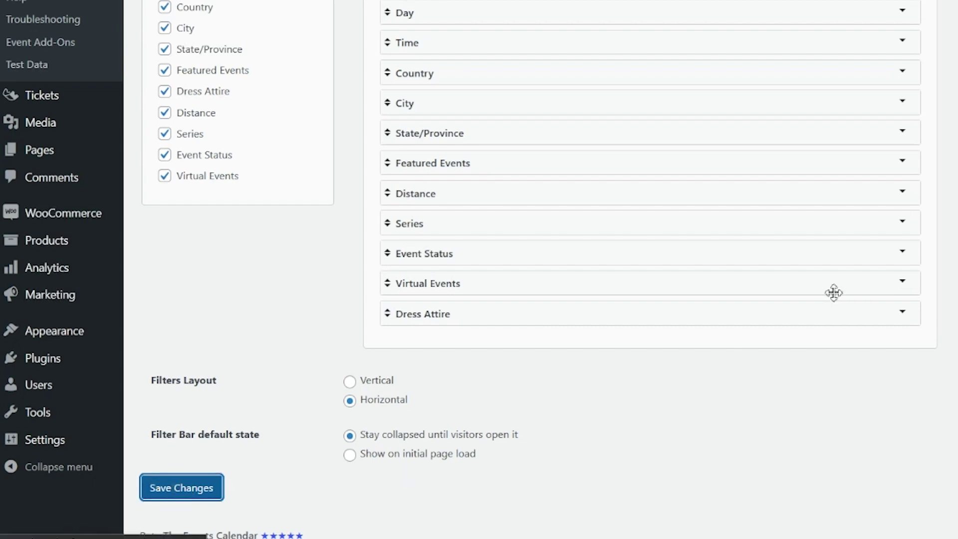